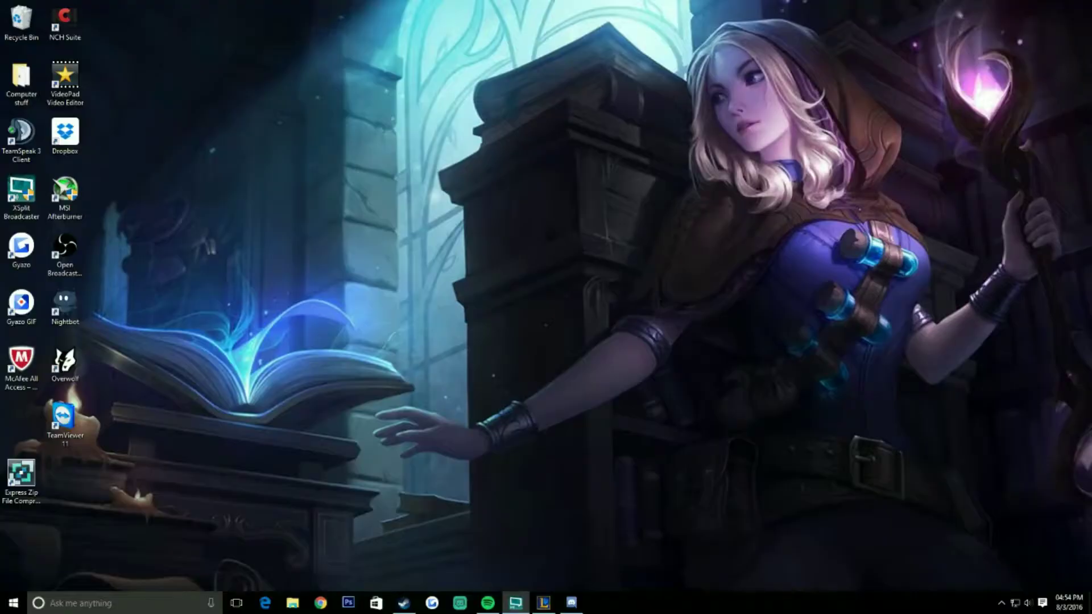
# Launch Logitech Gaming Software from the tray and show the keyboard lighting settings with the profile list
pyautogui.click(1002, 603)
pyautogui.click(992, 559)
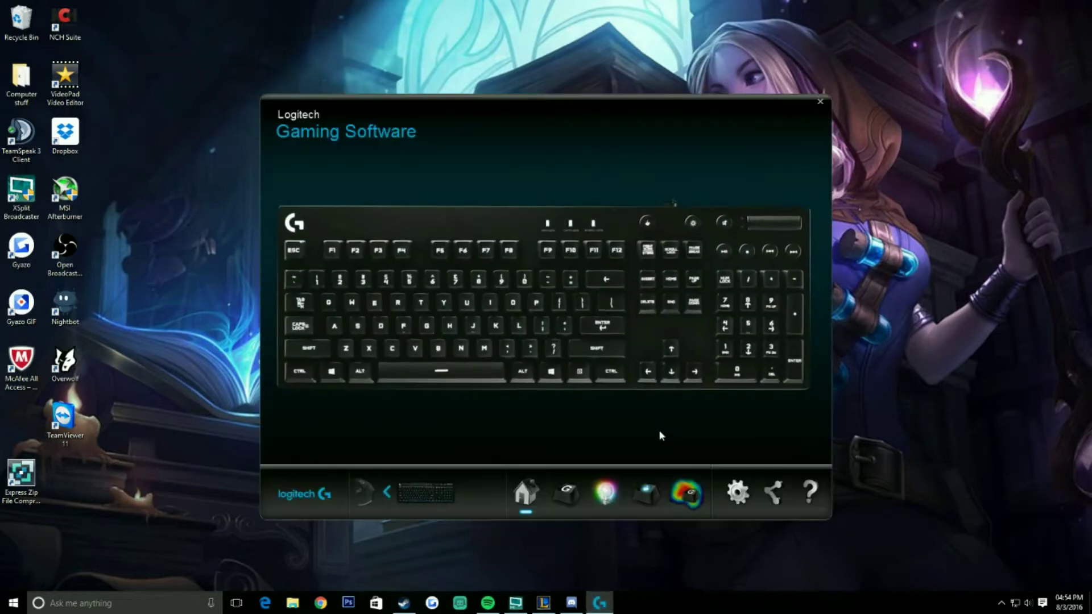
pyautogui.click(362, 499)
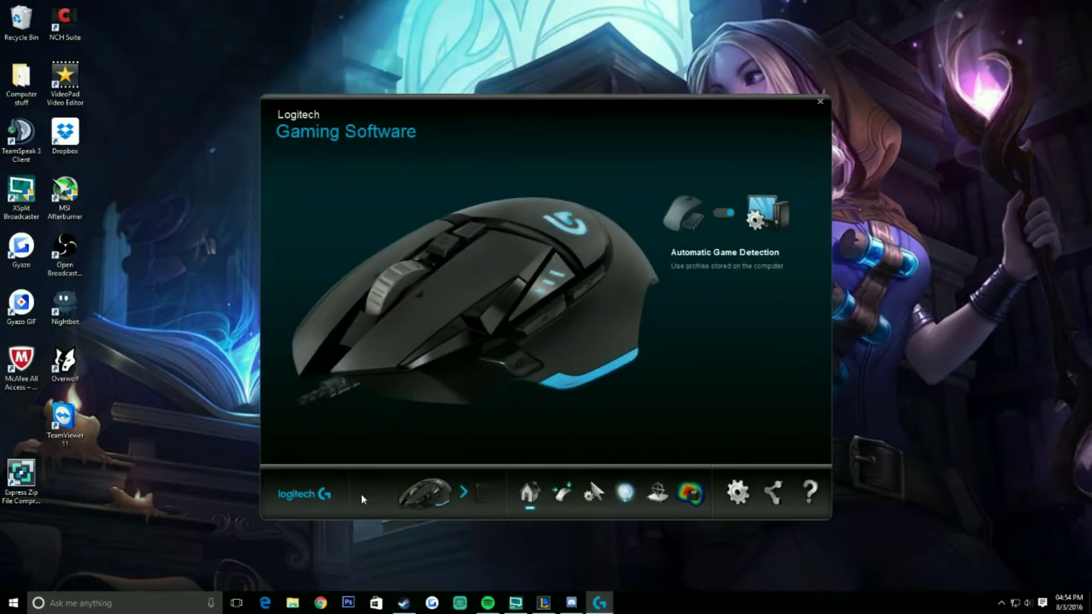
pyautogui.click(466, 493)
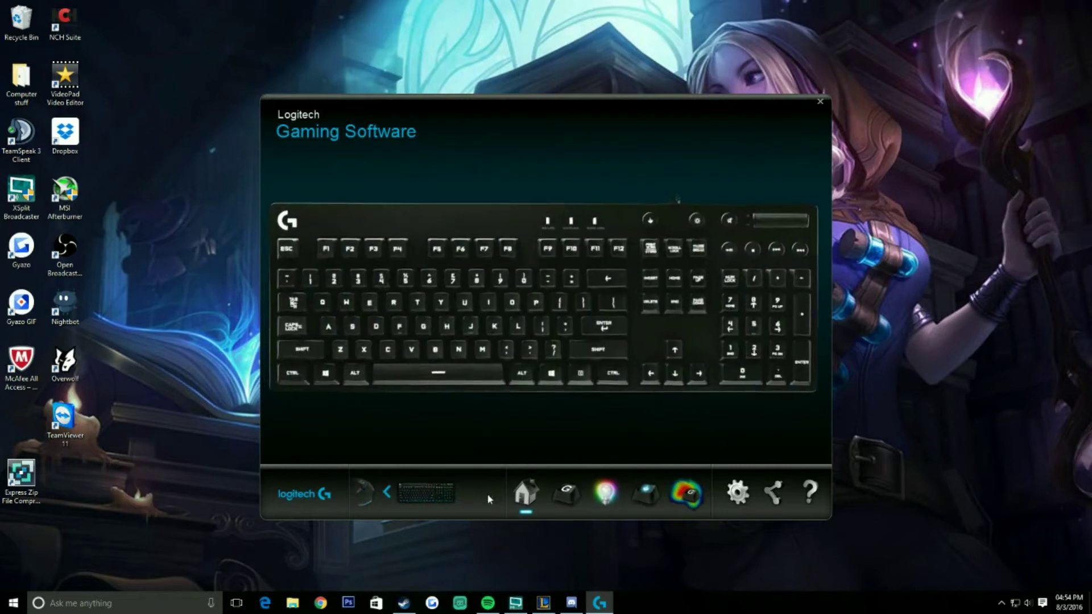
pyautogui.click(607, 502)
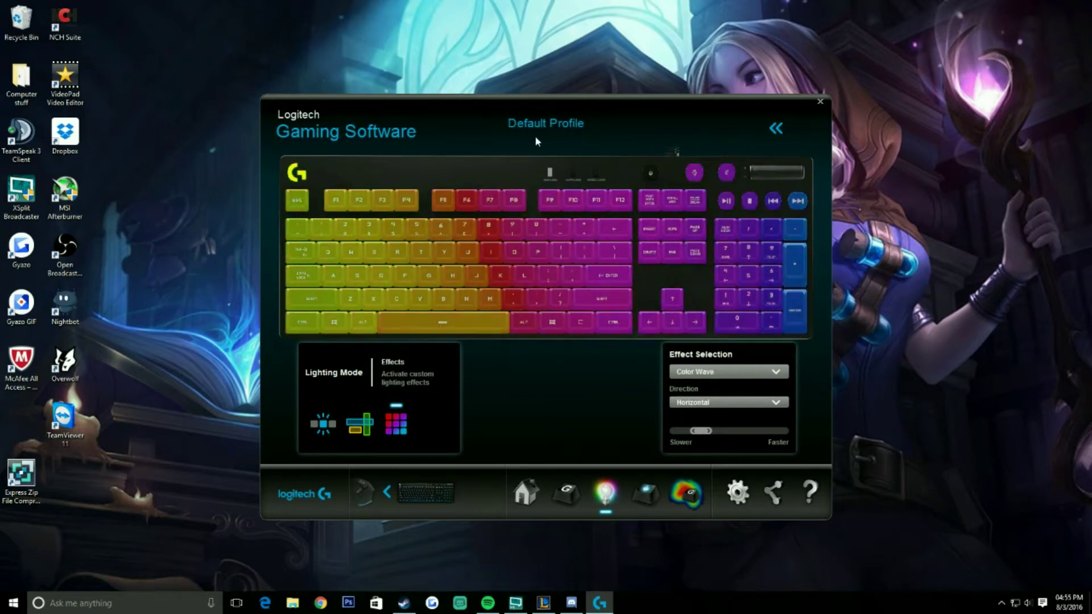
pyautogui.click(776, 128)
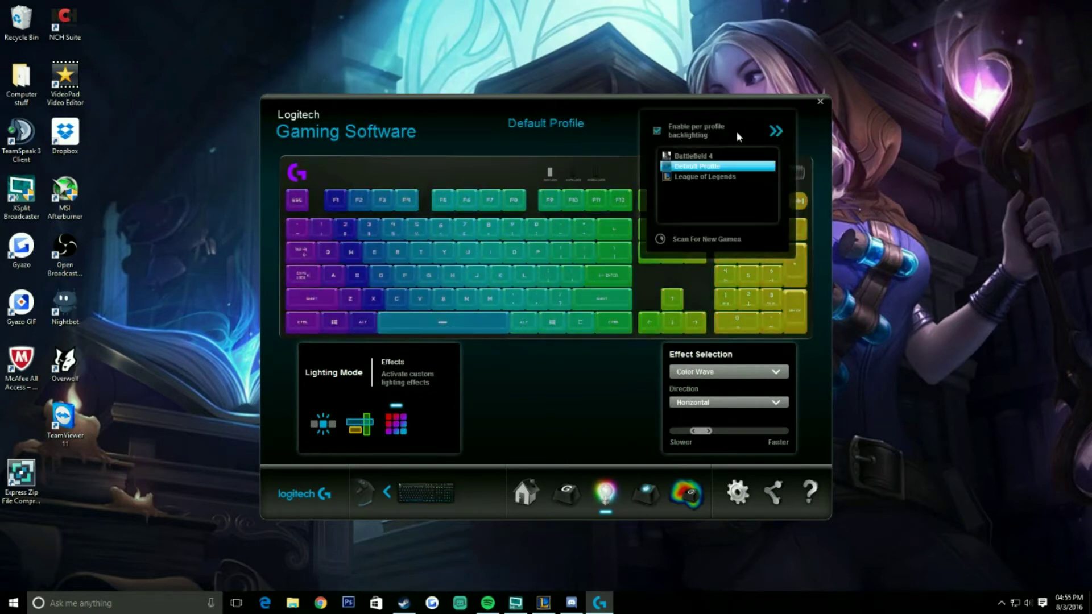
# Preview the League of Legends profile's Freestyle per-key colours, then reopen the profile list
pyautogui.click(701, 177)
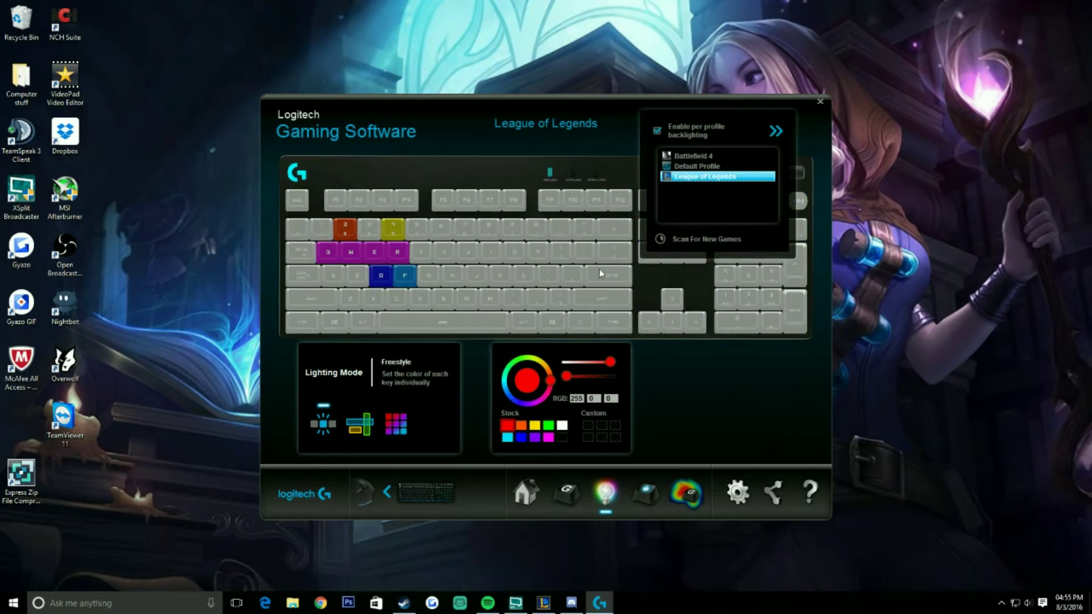
pyautogui.click(775, 133)
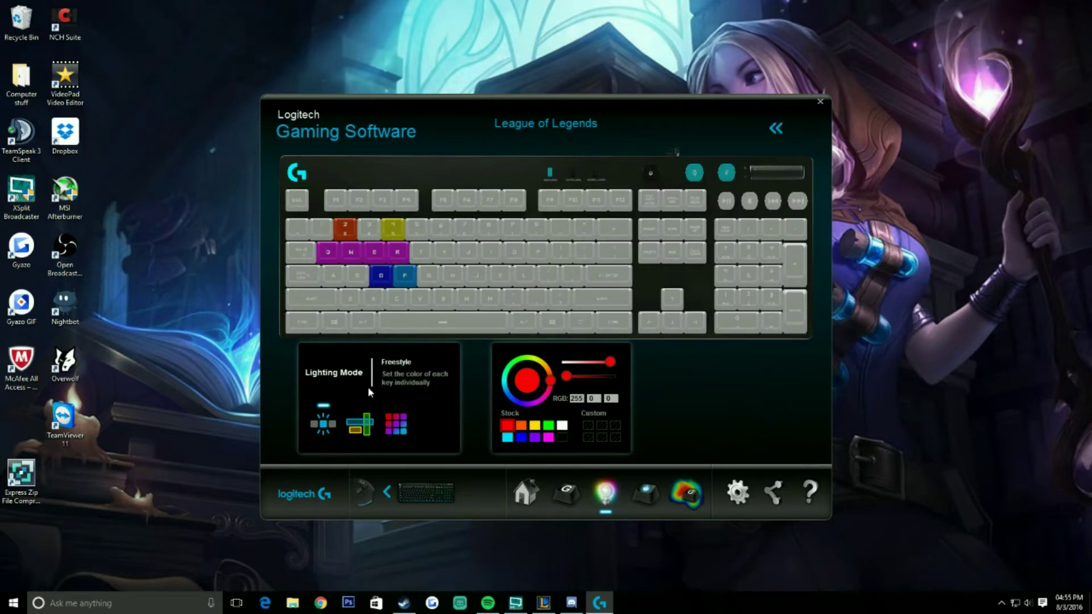
pyautogui.click(777, 133)
# Select the Default Profile and preview the Breathing and Color Cycle lighting effects
pyautogui.click(697, 167)
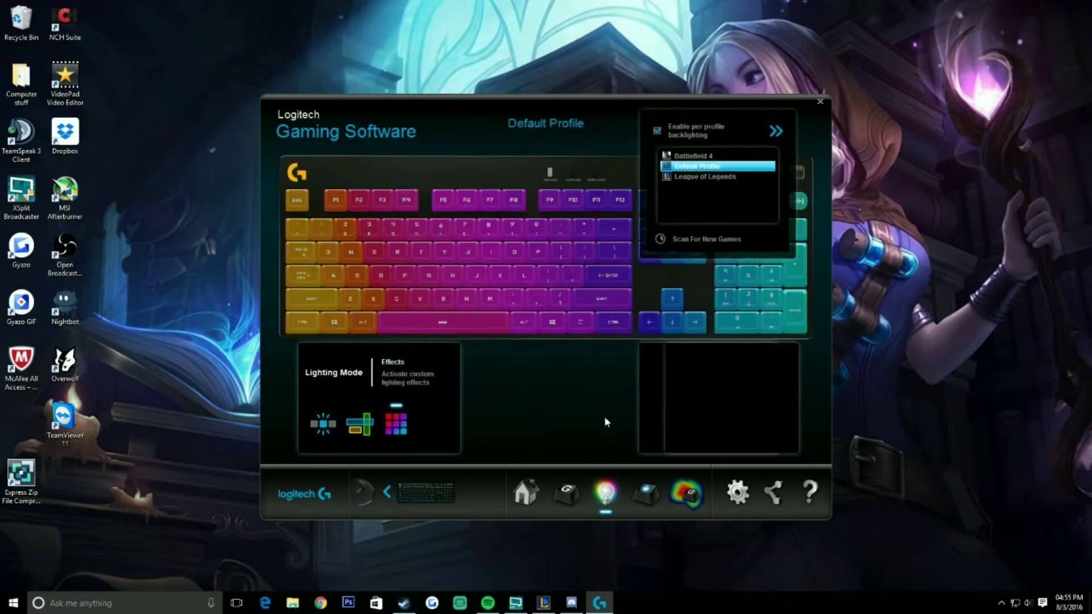
pyautogui.click(778, 130)
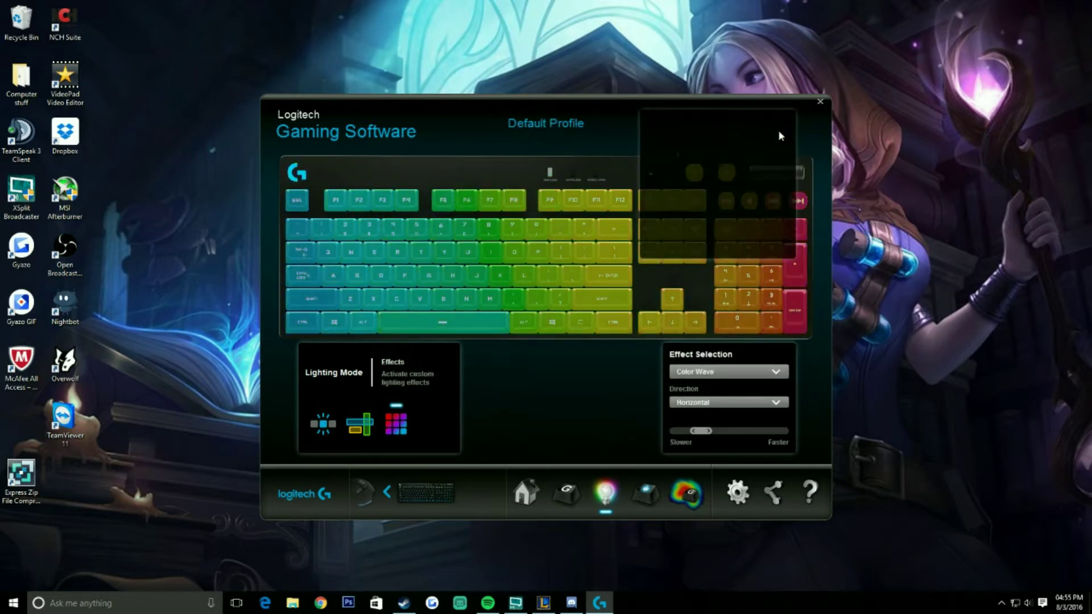
pyautogui.click(700, 391)
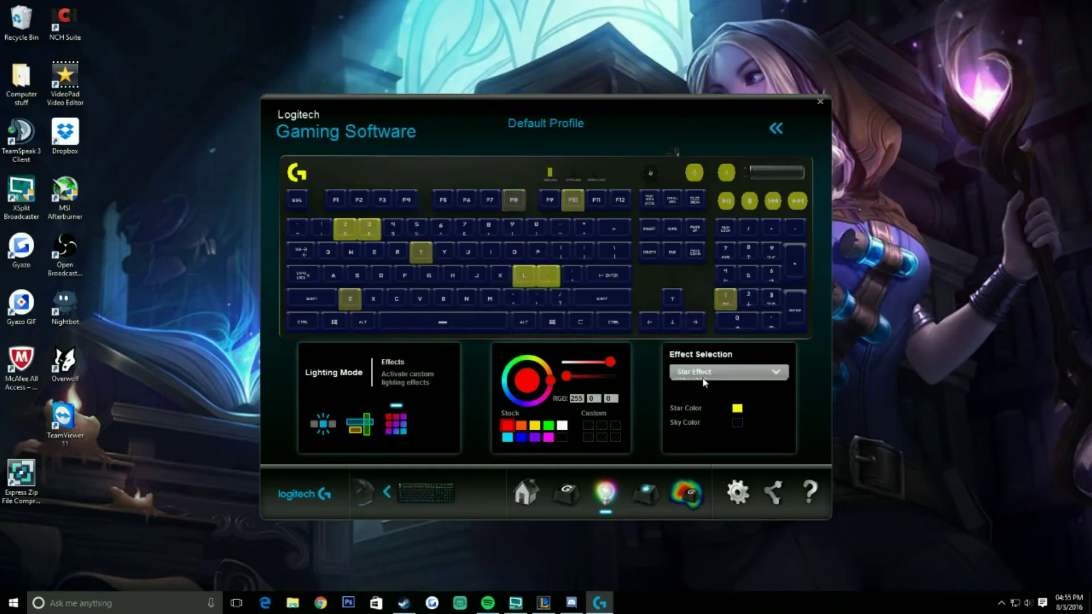
pyautogui.click(702, 409)
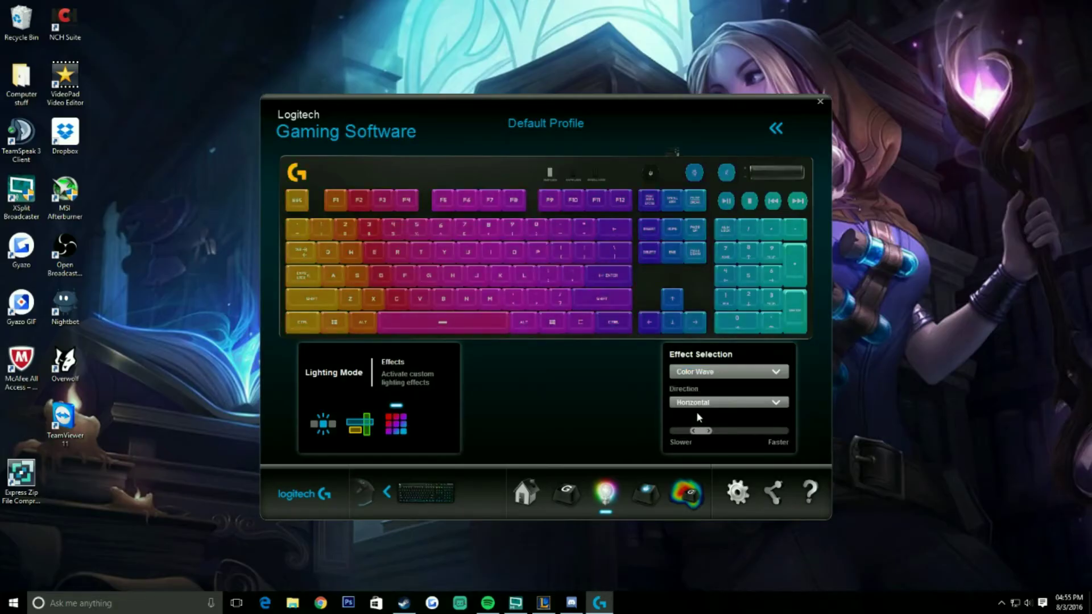
# Choose Key Press from the Default Profile's lighting effect list
pyautogui.click(695, 373)
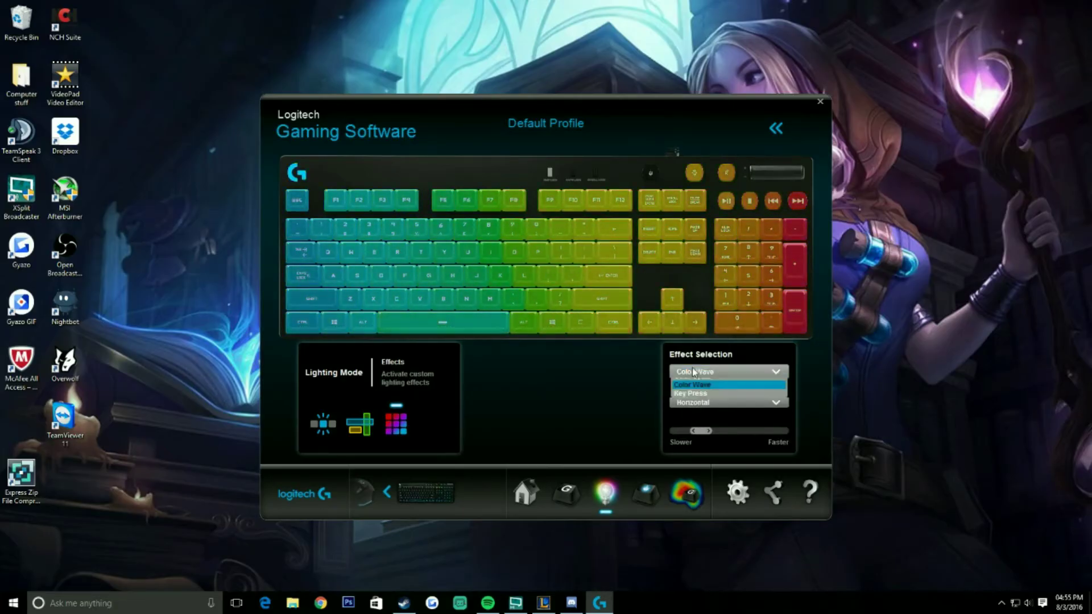
pyautogui.click(695, 425)
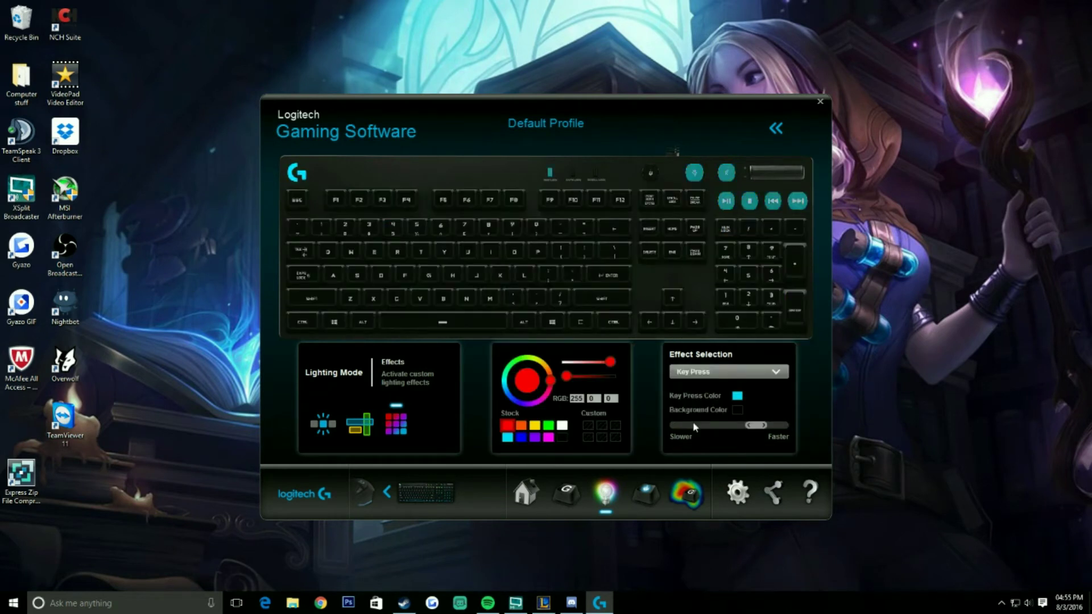